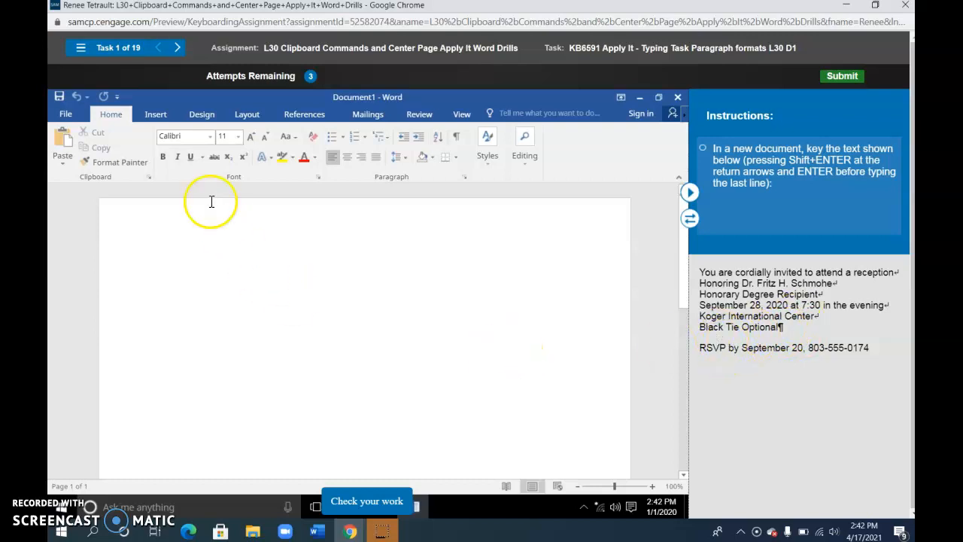
Advance to Task 2 and apply the Times New Roman font to the entire invitation text.
left_click(177, 49)
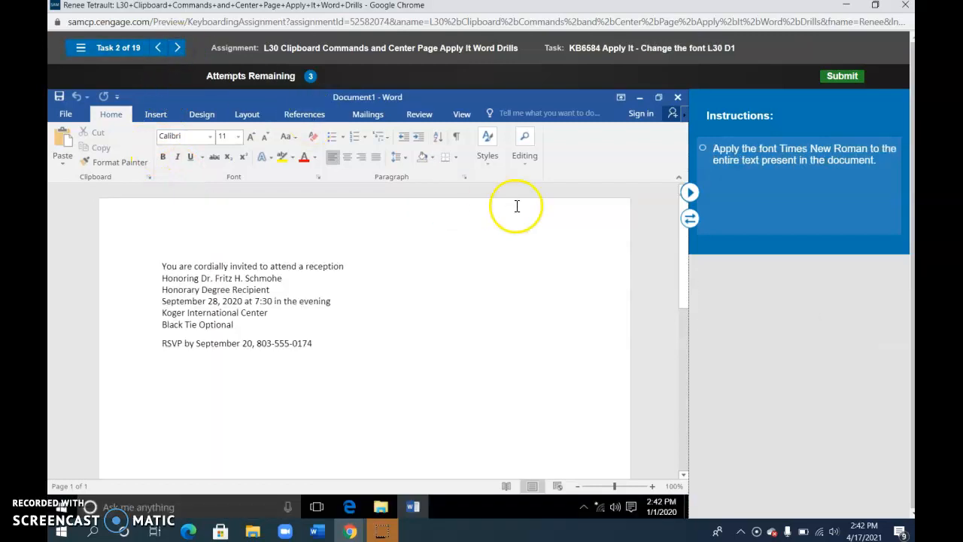
left_click(387, 301)
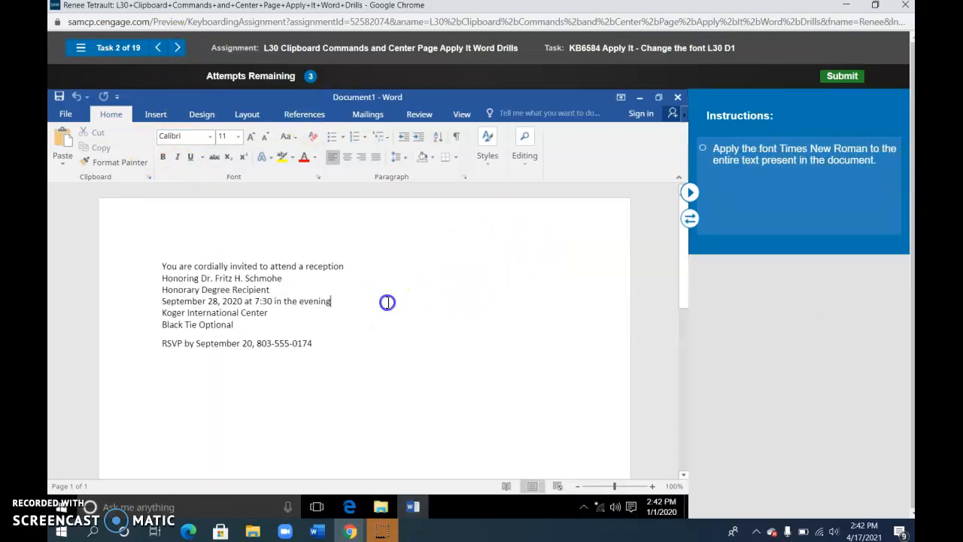
left_click_drag(146, 269, 174, 358)
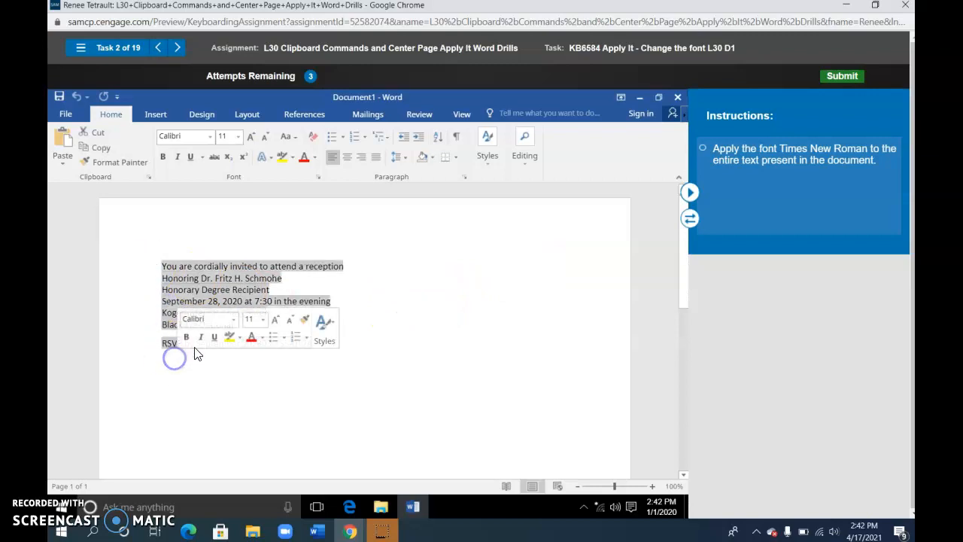
left_click(238, 321)
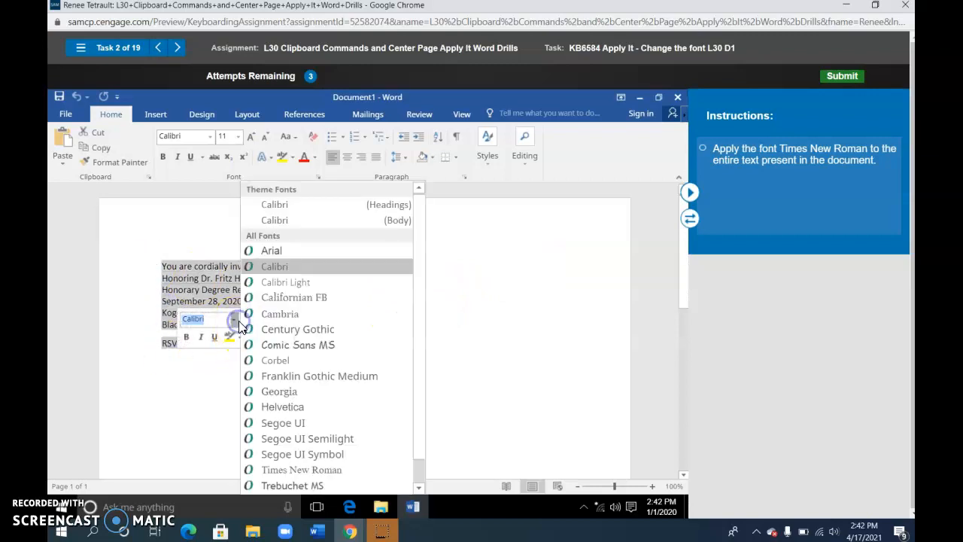
left_click(327, 466)
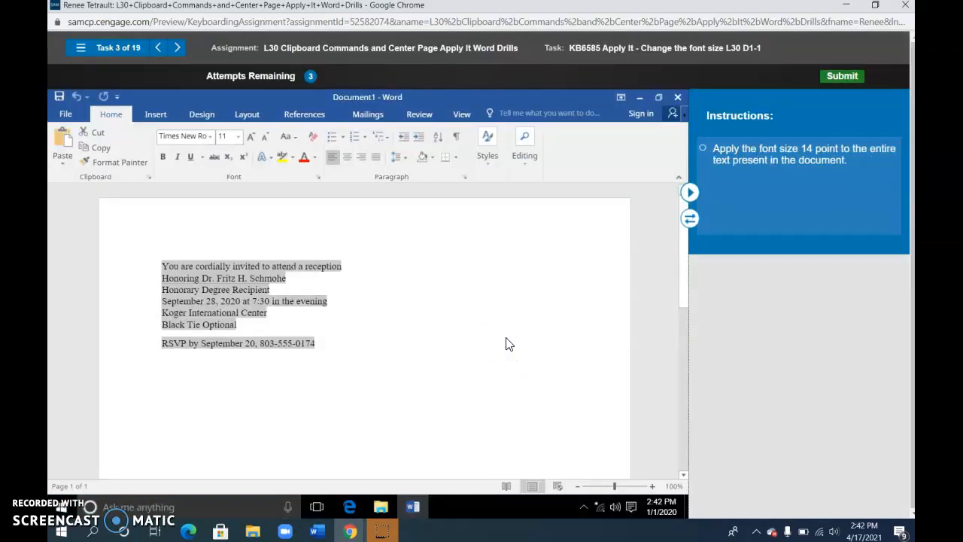
Set the entire invitation text to 14 point and center every line except the last RSVP line.
left_click(239, 137)
left_click(236, 215)
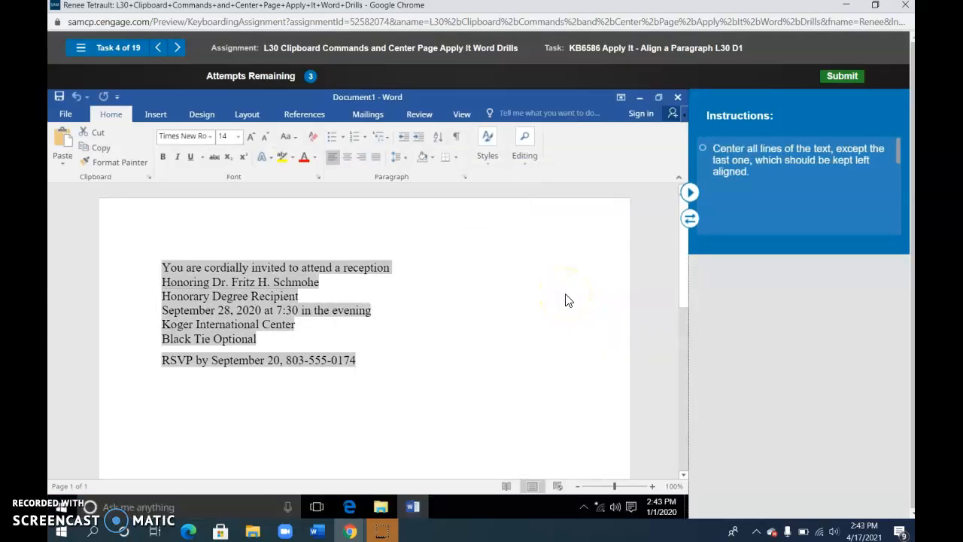
left_click(452, 305)
left_click_drag(147, 265, 274, 348)
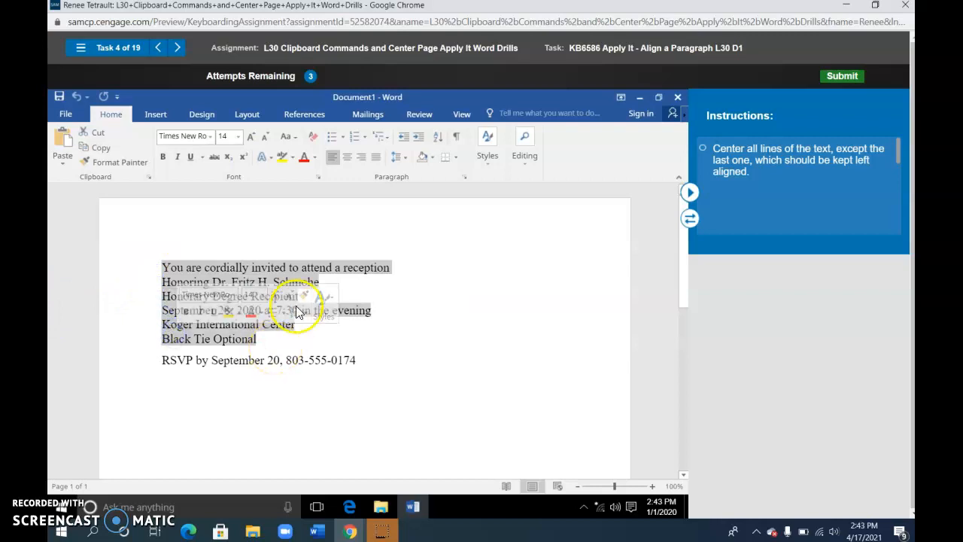
left_click(351, 158)
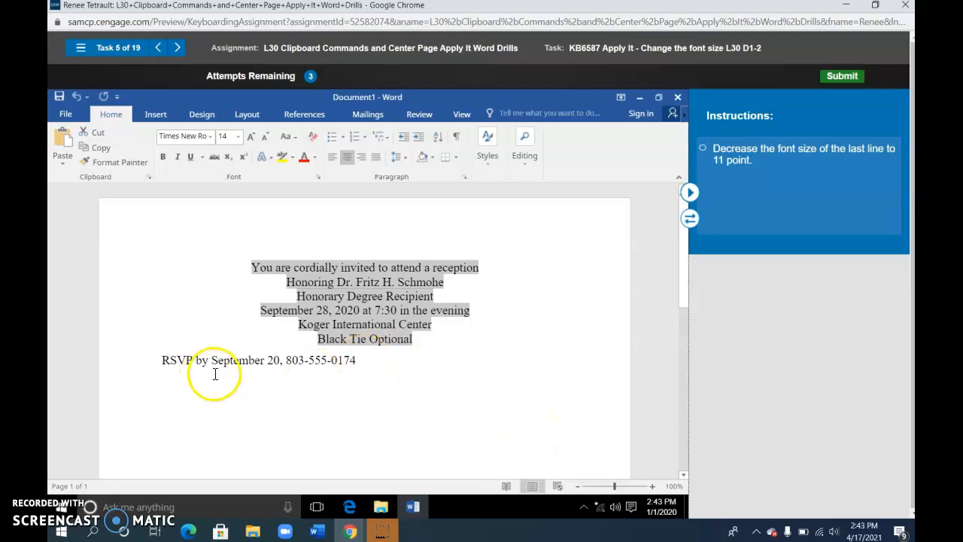
Decrease the last RSVP line to 11 point and apply 3.0 line spacing to it.
left_click(134, 361)
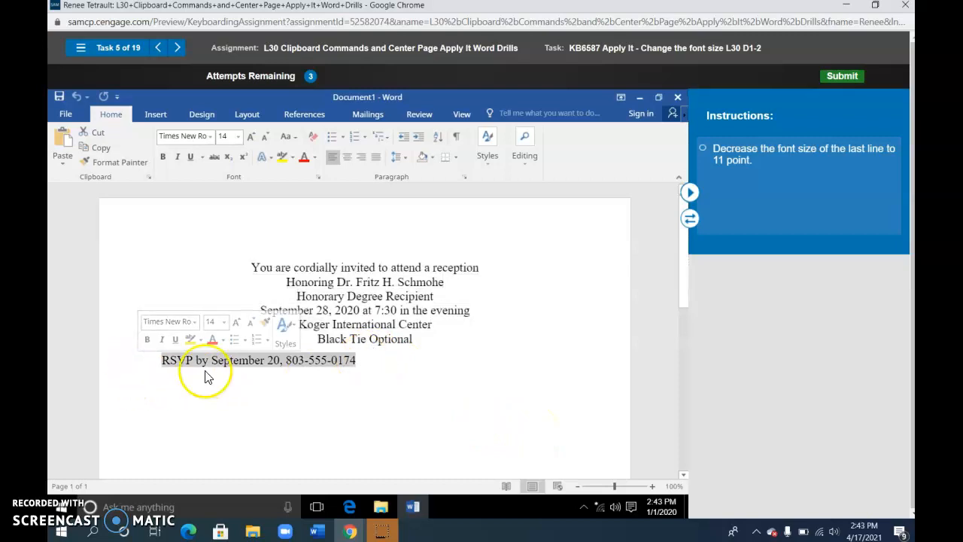
left_click(249, 324)
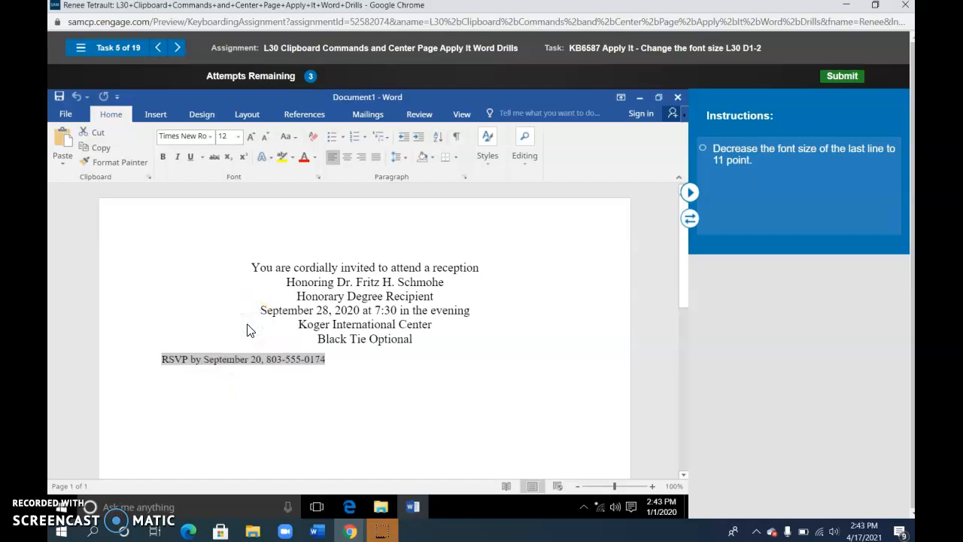
left_click(263, 140)
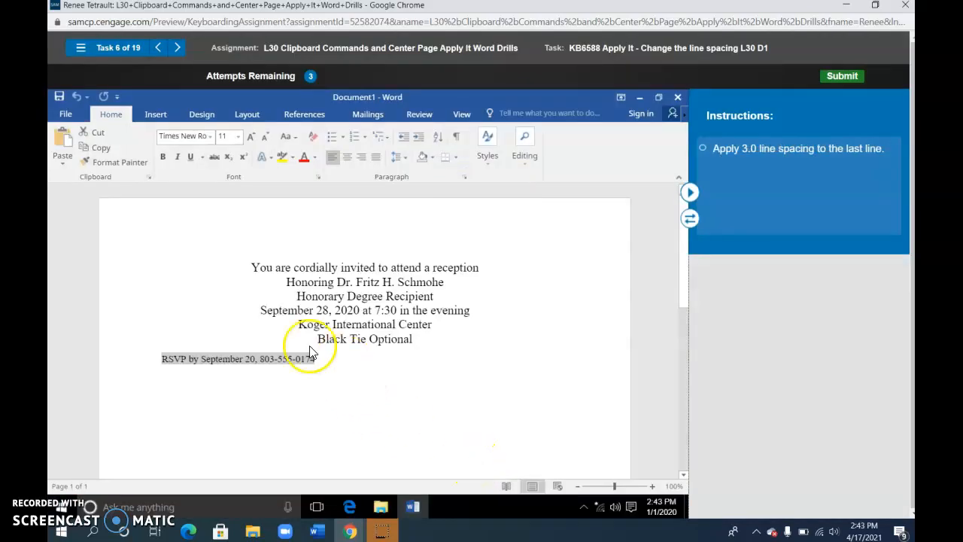
left_click(133, 367)
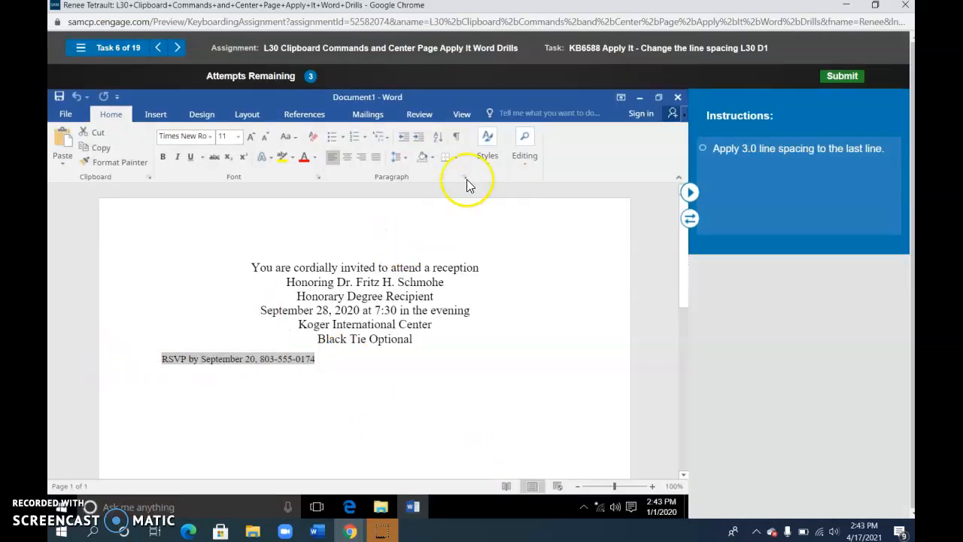
left_click(399, 157)
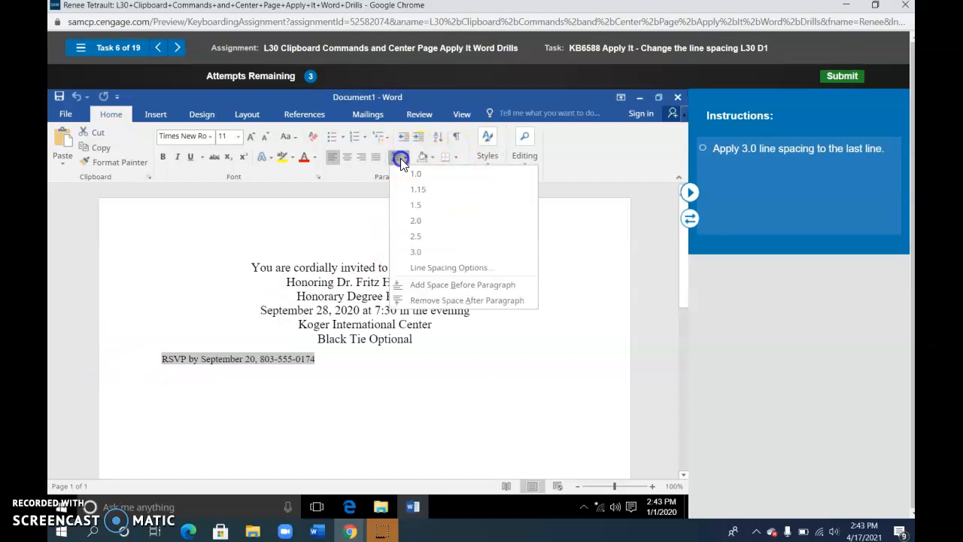
left_click(426, 256)
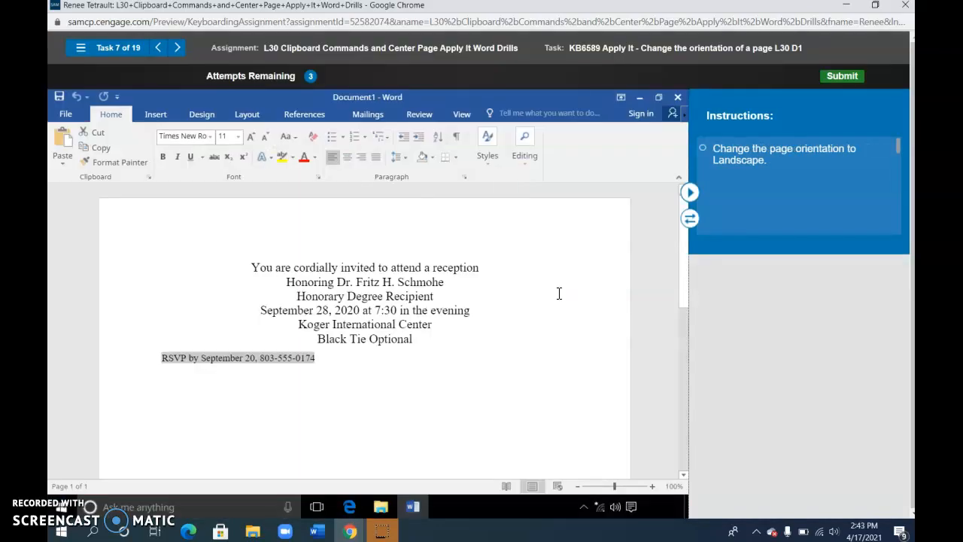
Change the page orientation of the invitation to Landscape.
left_click(487, 293)
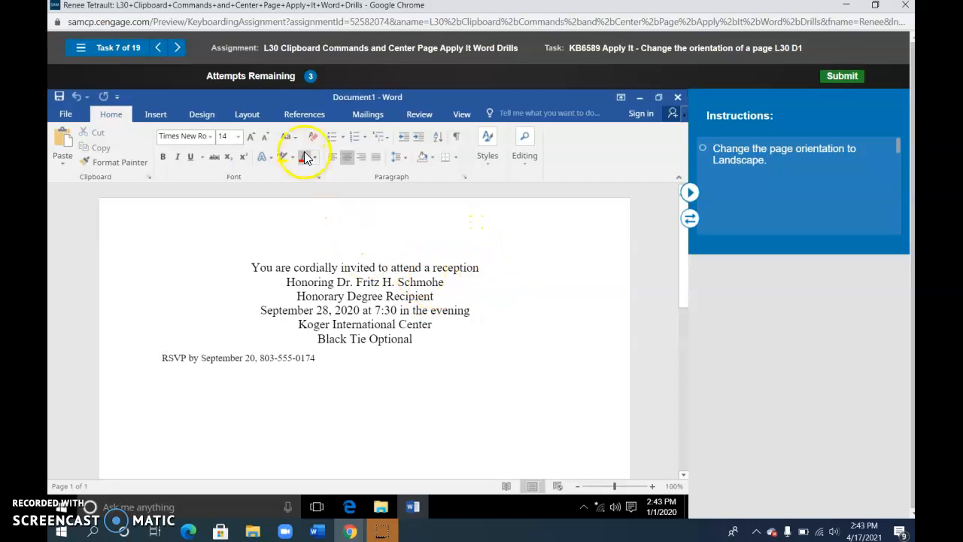
left_click(254, 116)
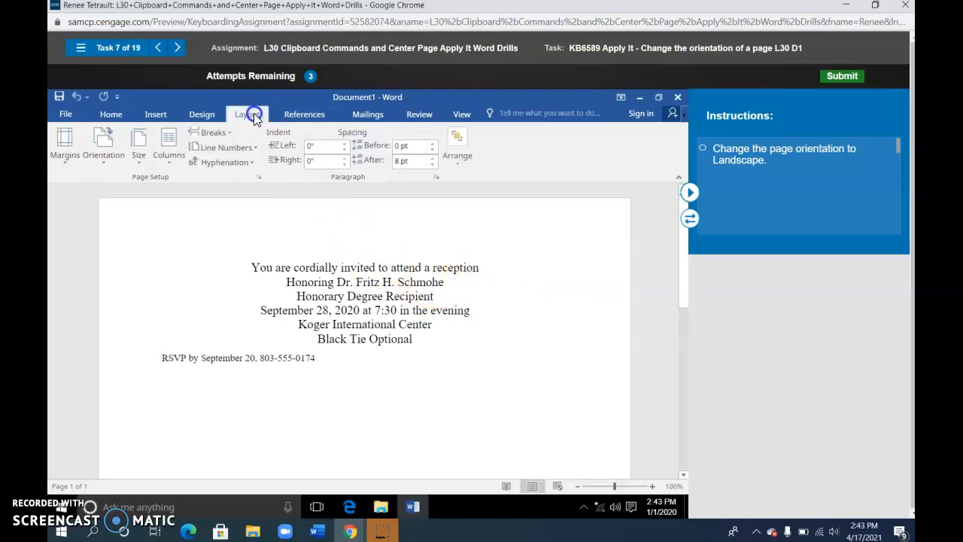
left_click(106, 139)
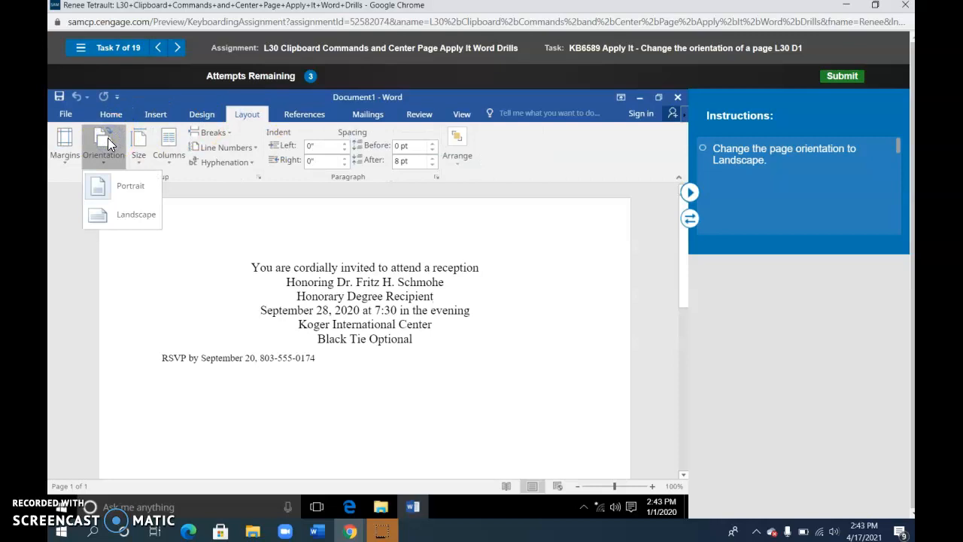
left_click(139, 219)
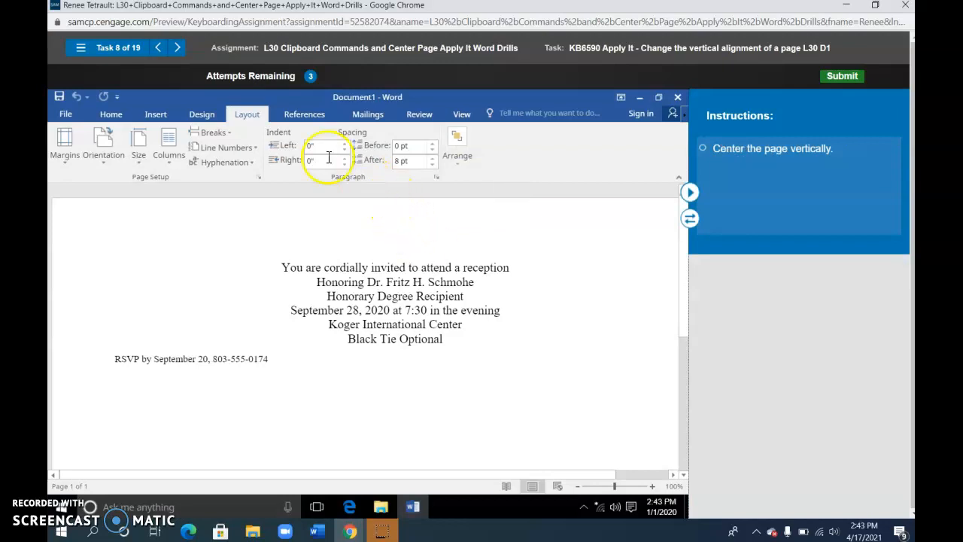
Set the page's vertical alignment to Center in the page setup.
left_click(258, 178)
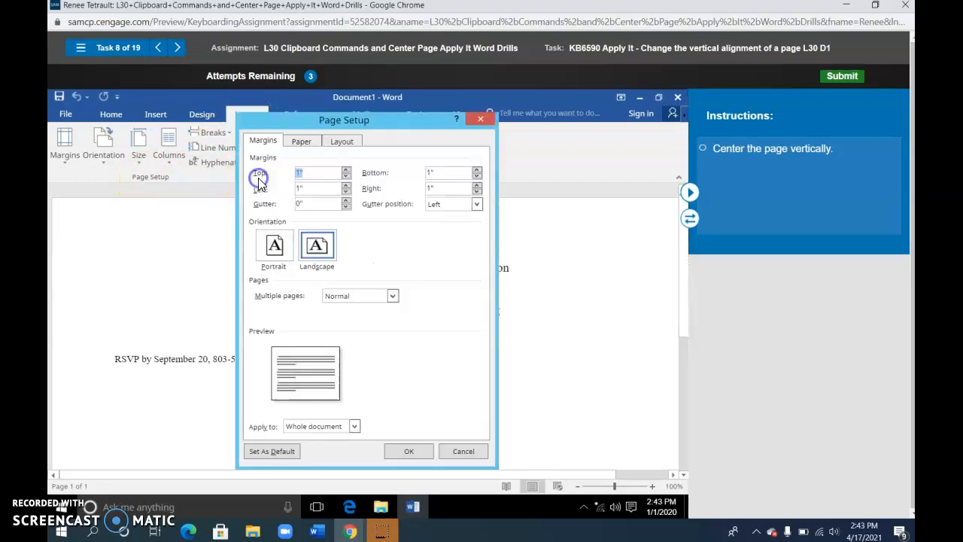
left_click(342, 142)
left_click(390, 291)
left_click(339, 311)
left_click(417, 452)
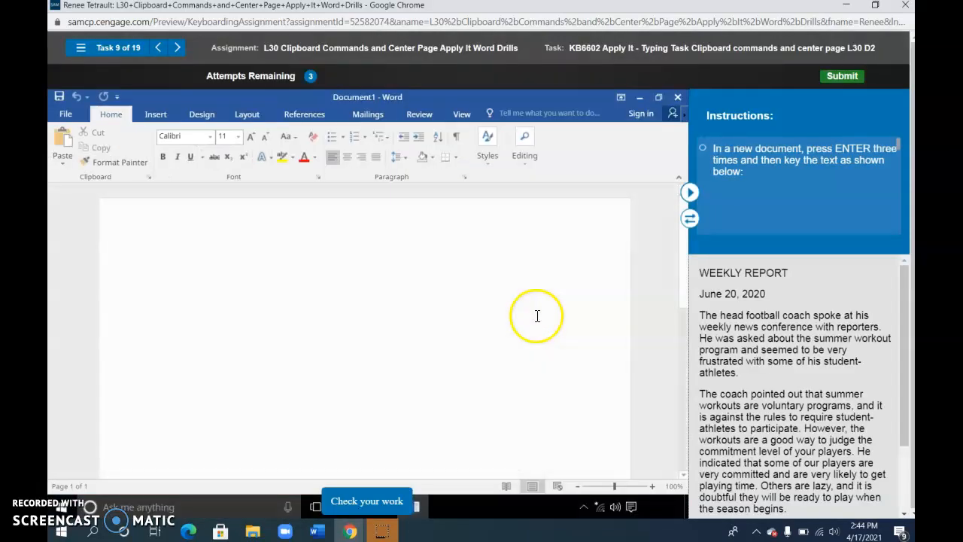
Look over the full Weekly Report typing text of Task 9 and advance to Task 10.
left_click(225, 252)
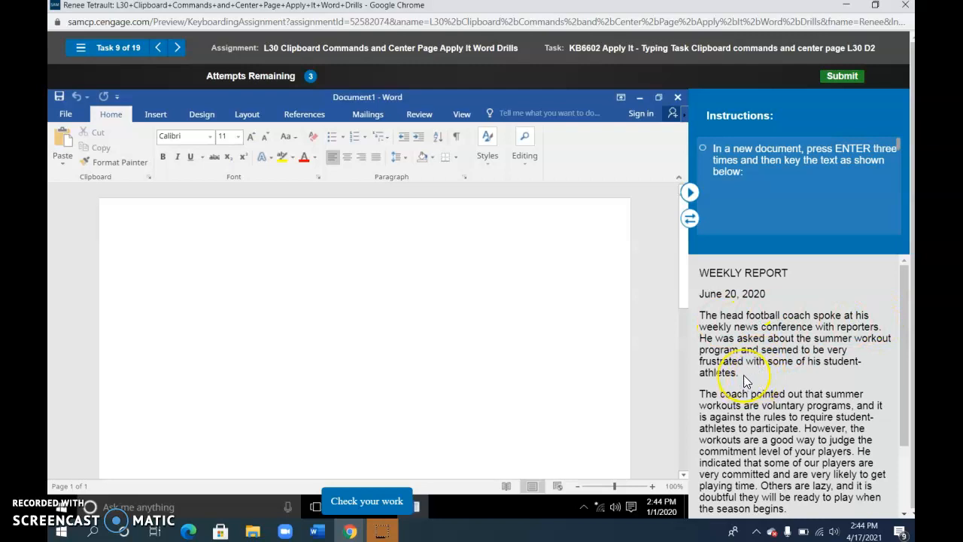
left_click_drag(905, 403, 902, 463)
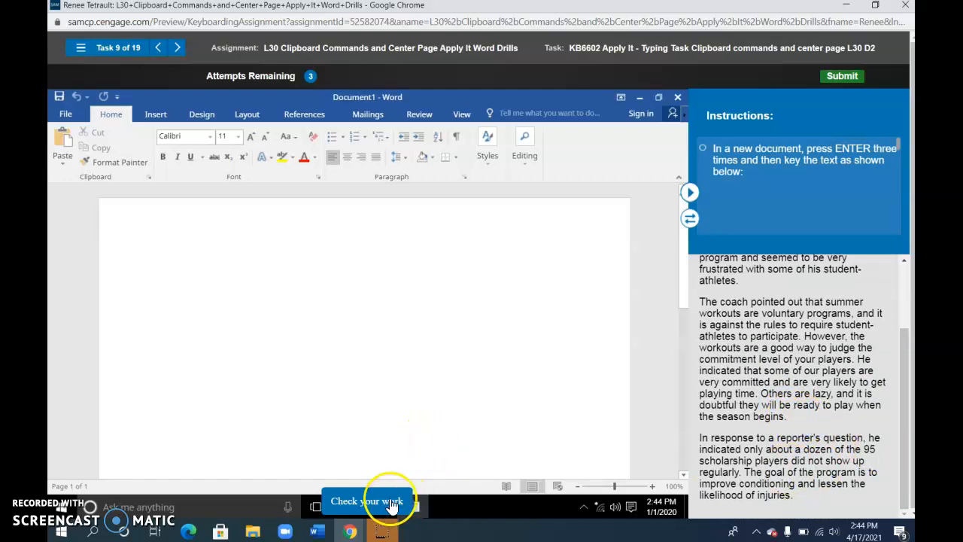
left_click(178, 48)
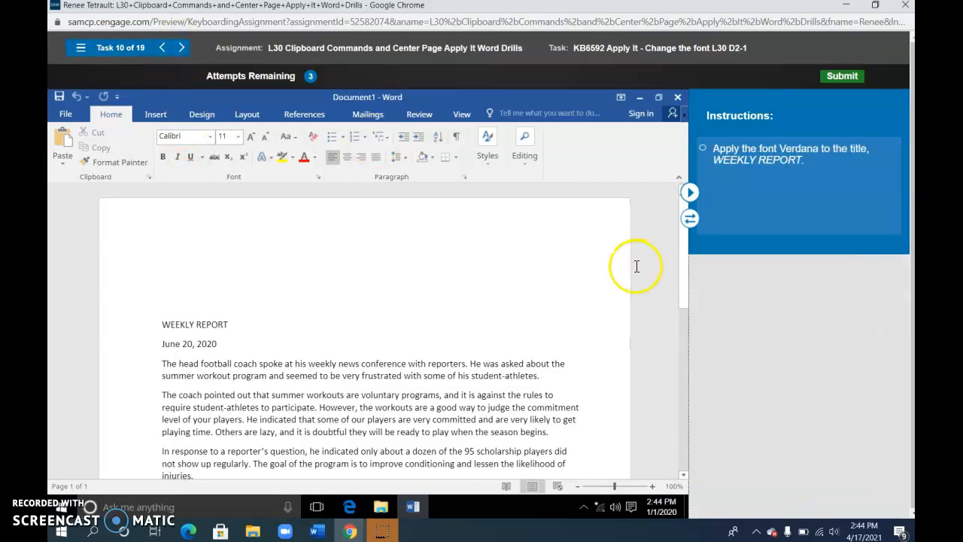
Format the title WEEKLY REPORT in the Verdana font at 16 point.
scroll(568, 316, "down", 1)
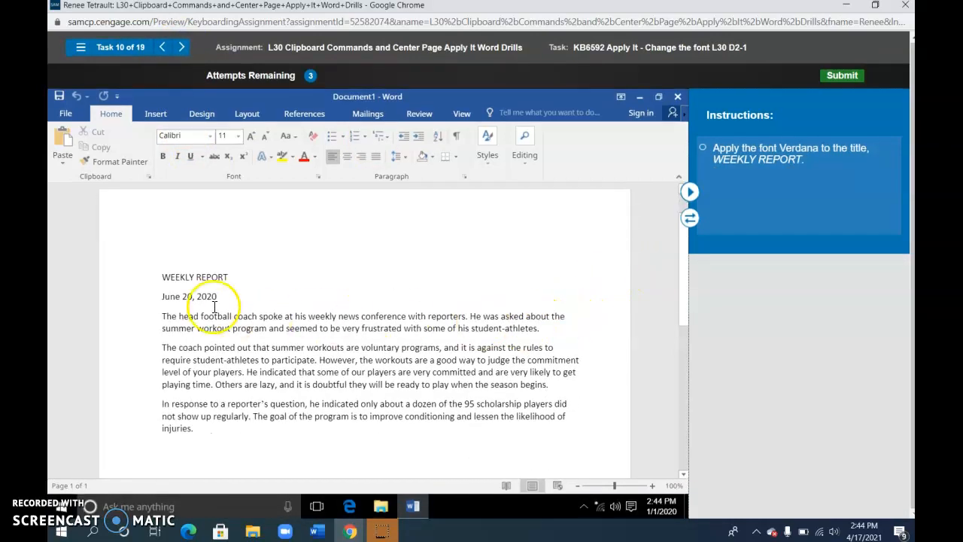
left_click(136, 280)
left_click(198, 241)
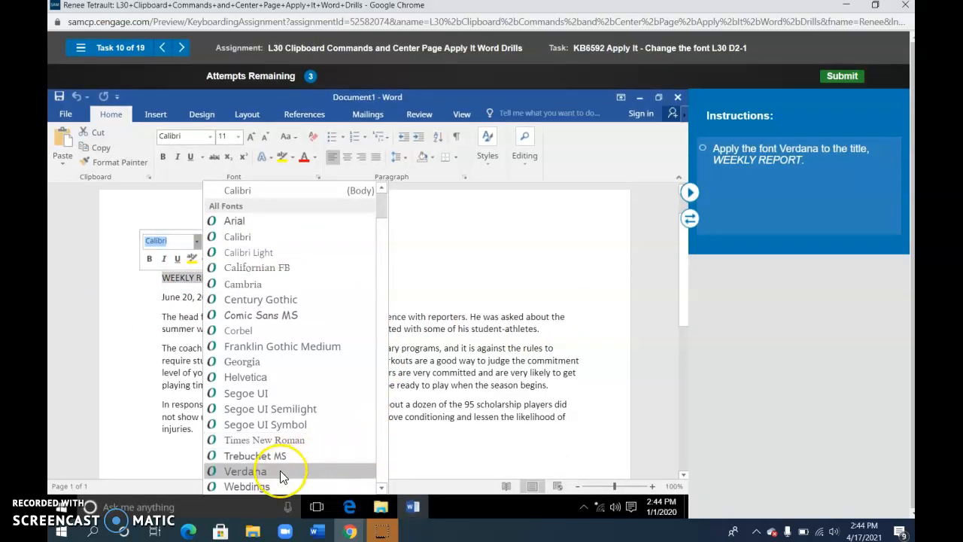
left_click(280, 470)
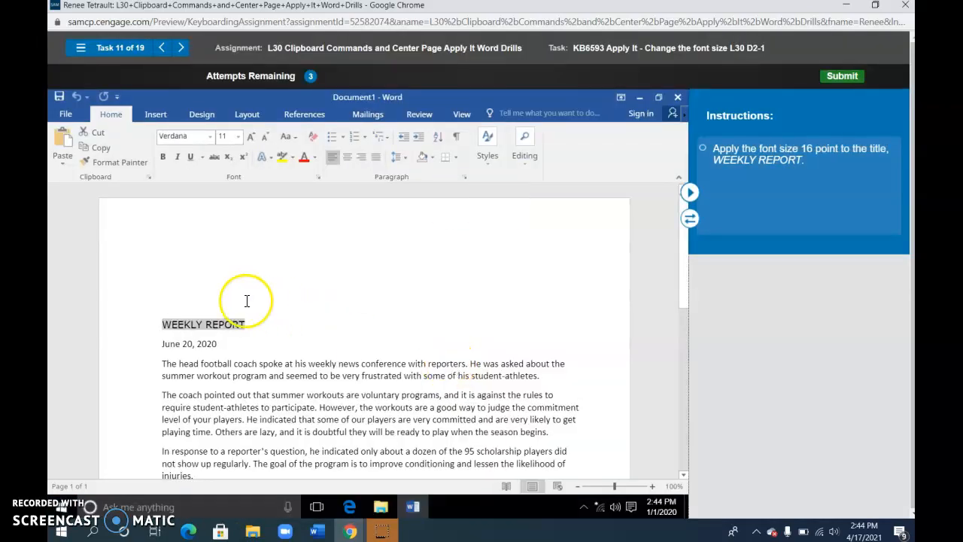
left_click(149, 324)
left_click(239, 292)
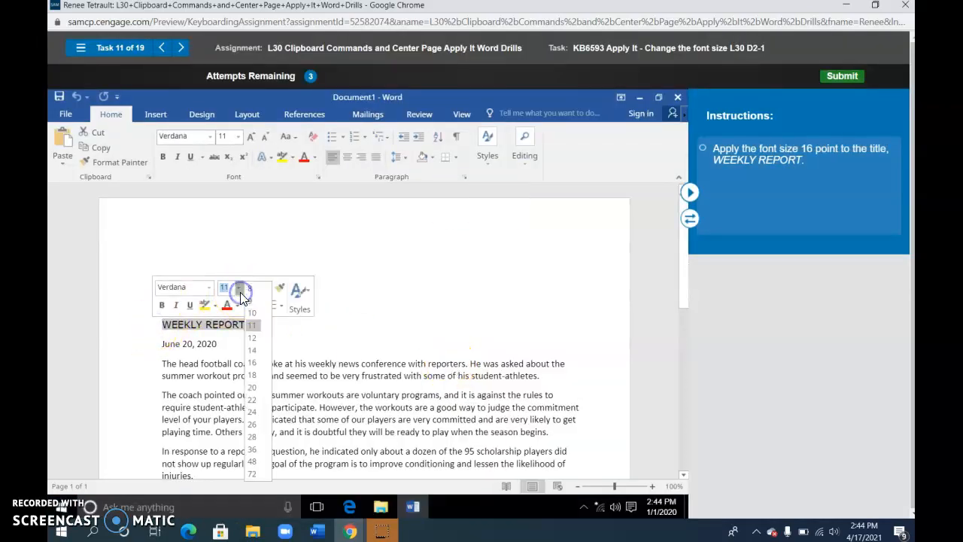
left_click(254, 363)
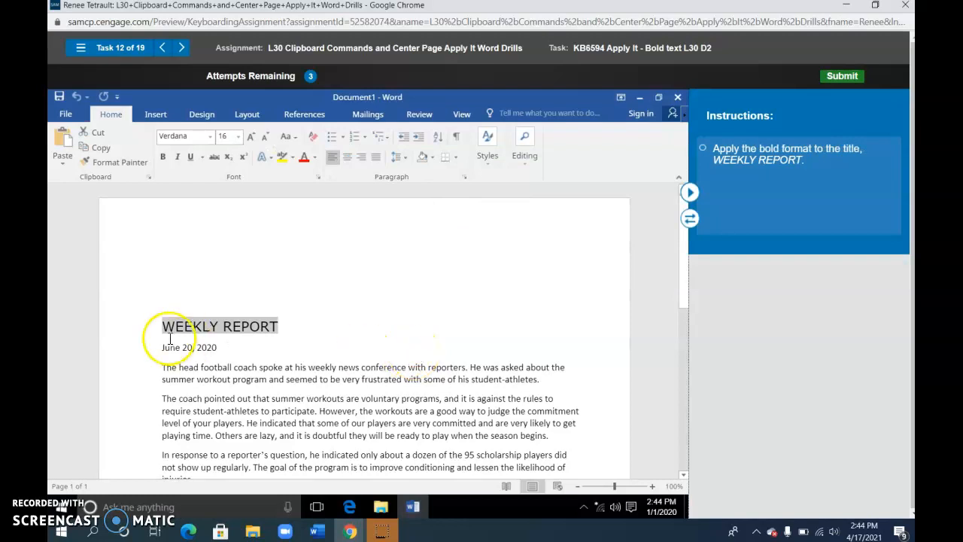
Apply bold to the title WEEKLY REPORT and center it.
left_click(134, 329)
left_click(146, 310)
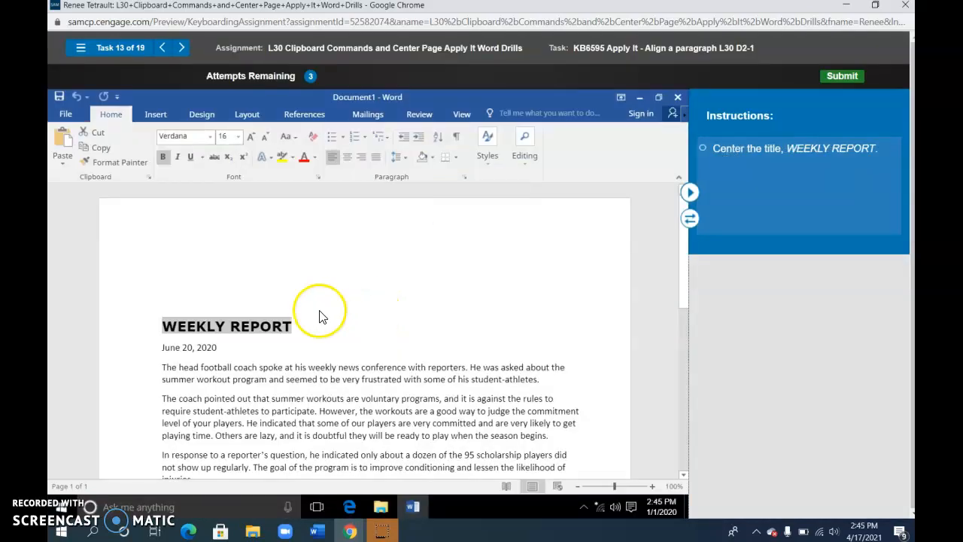
left_click(284, 328)
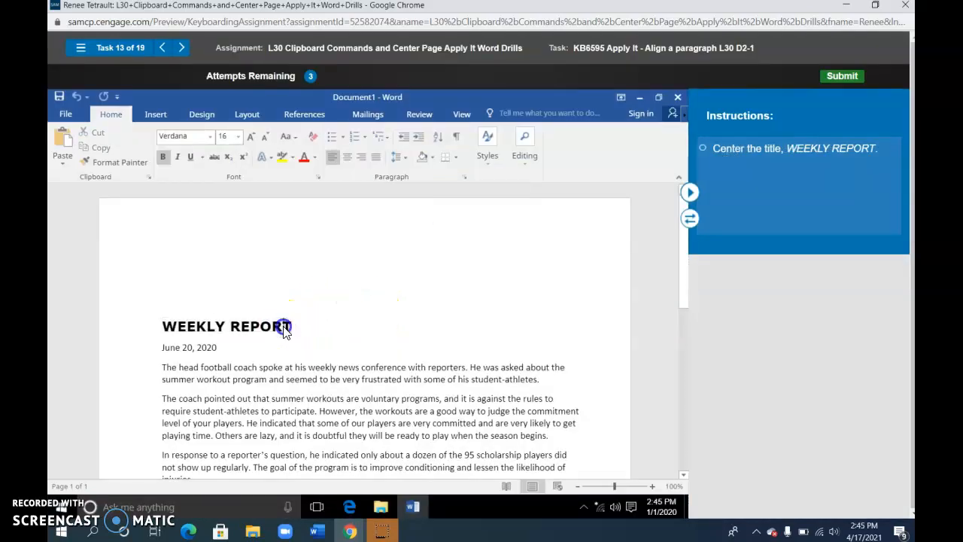
left_click(347, 157)
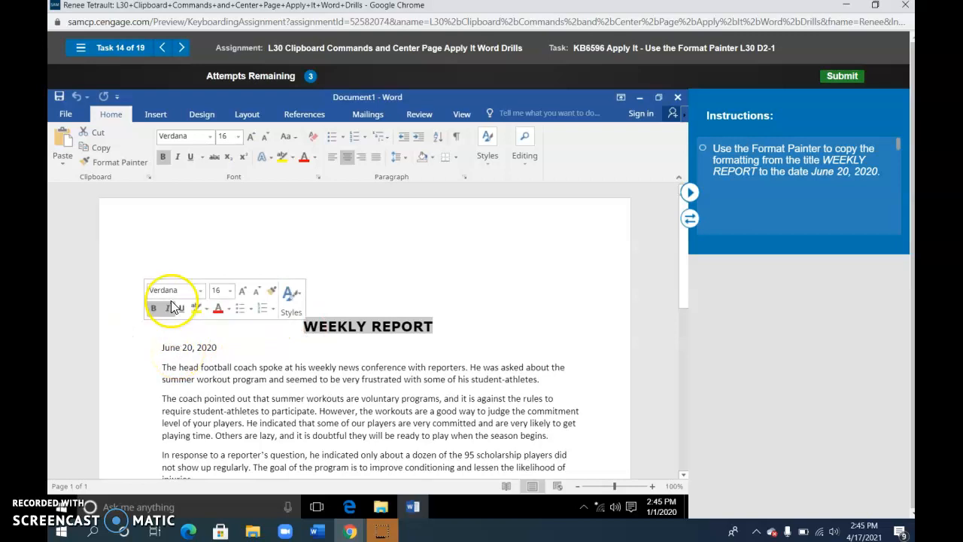
Copy the formatting of the title WEEKLY REPORT to the date June 20, 2020 with the Format Painter.
left_click(131, 163)
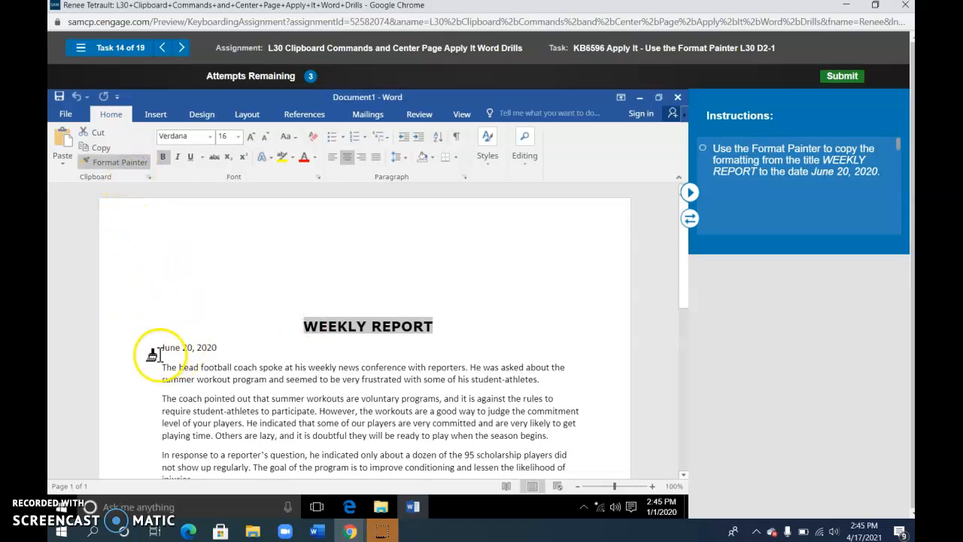
left_click_drag(157, 348, 222, 351)
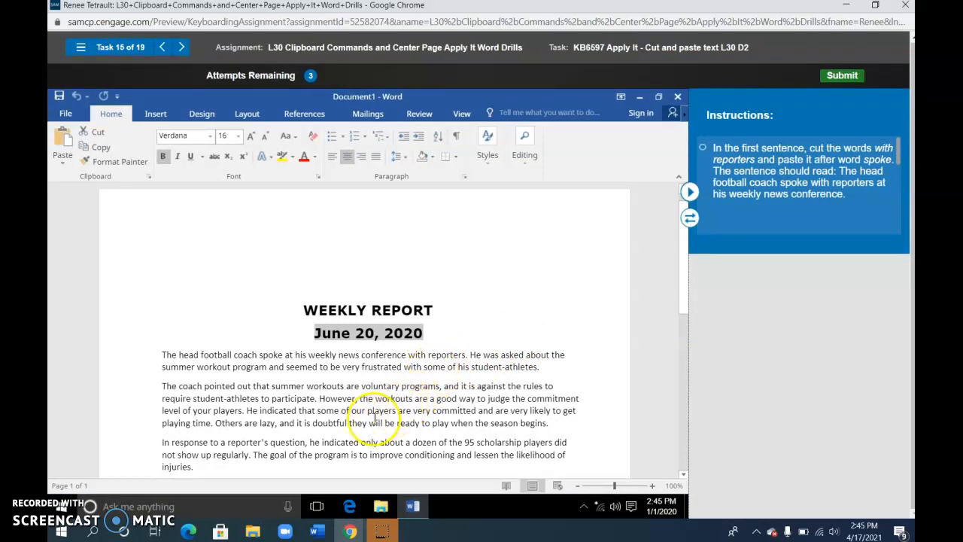
Cut the words "with reporters" from the end of the first sentence and paste them after the word "spoke".
left_click_drag(408, 354, 451, 353)
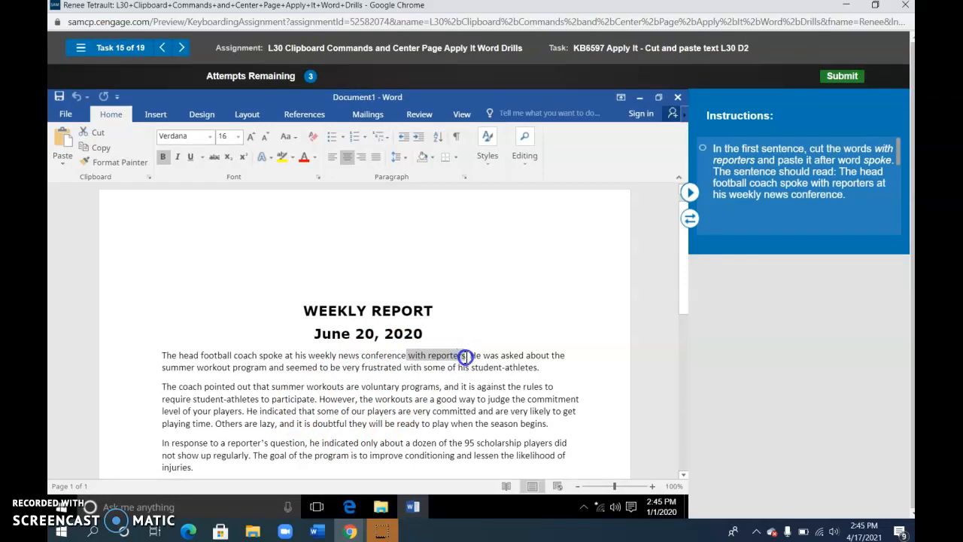
left_click(94, 134)
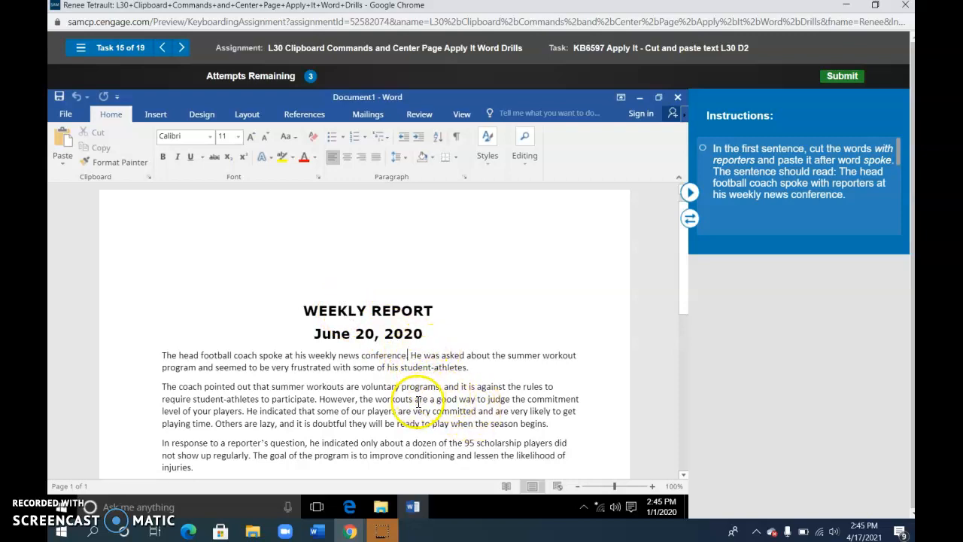
left_click(286, 355)
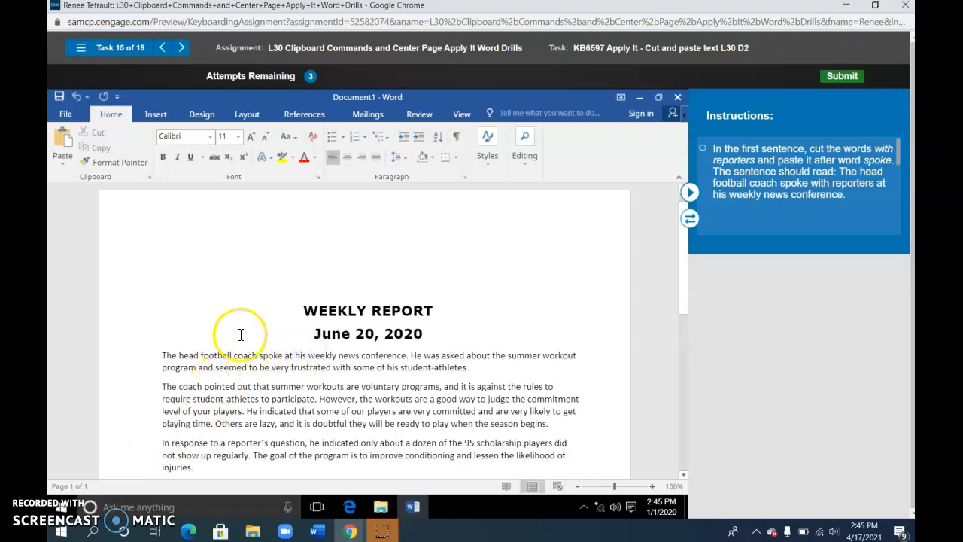
left_click(64, 136)
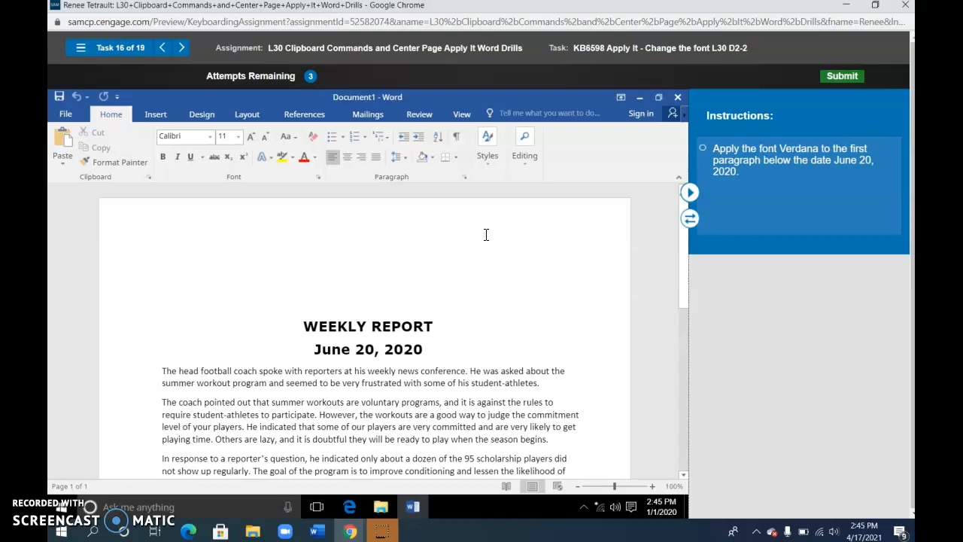
Apply the Verdana font to the first paragraph below the date June 20, 2020.
triple_click(296, 382)
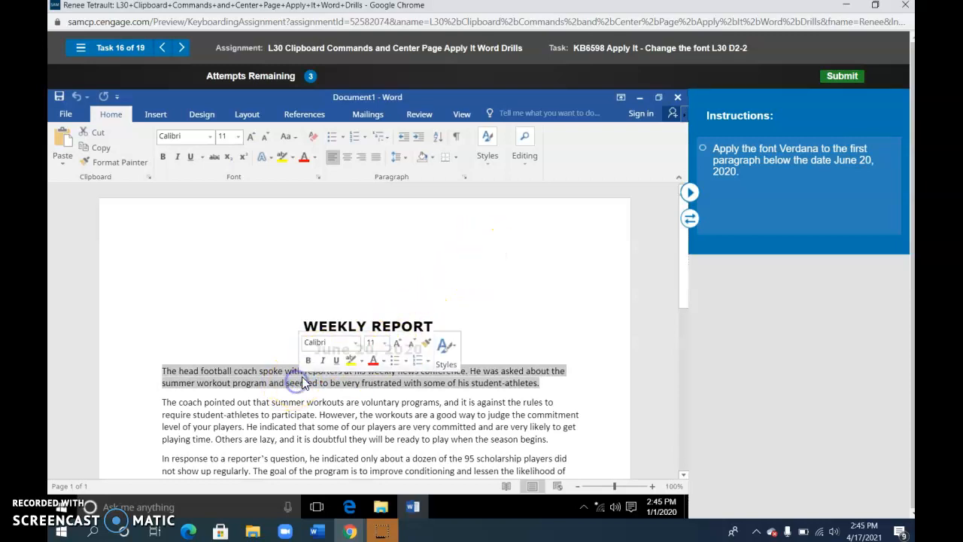
left_click(356, 343)
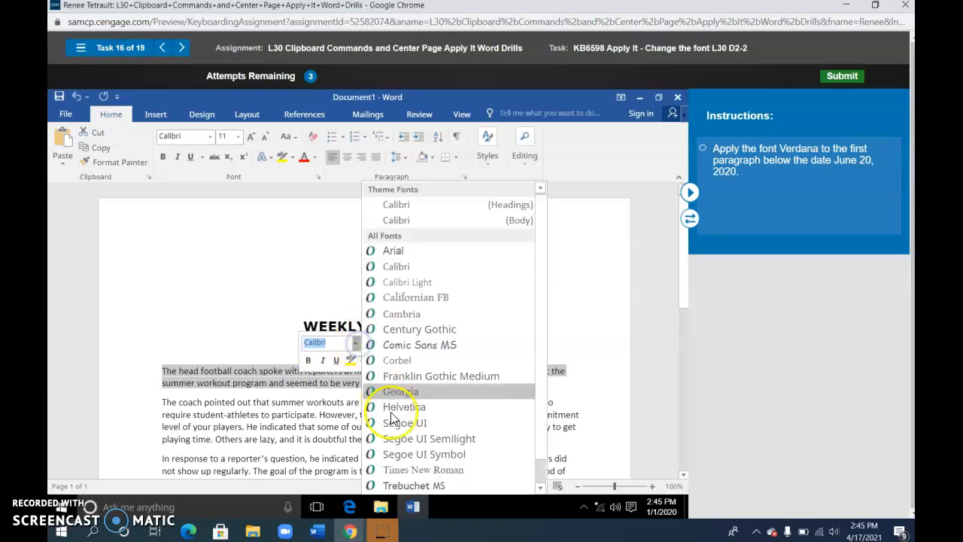
scroll(418, 461, "down", 1)
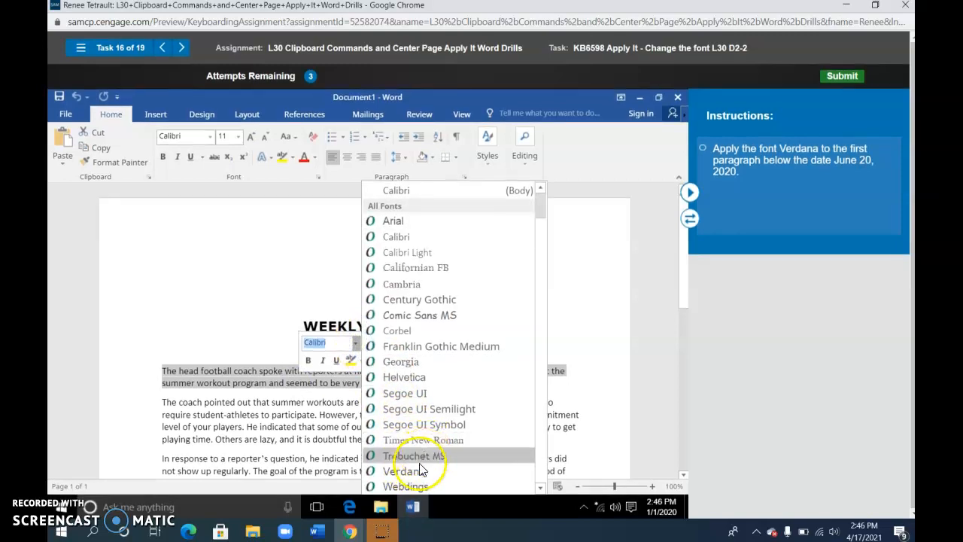
left_click(418, 472)
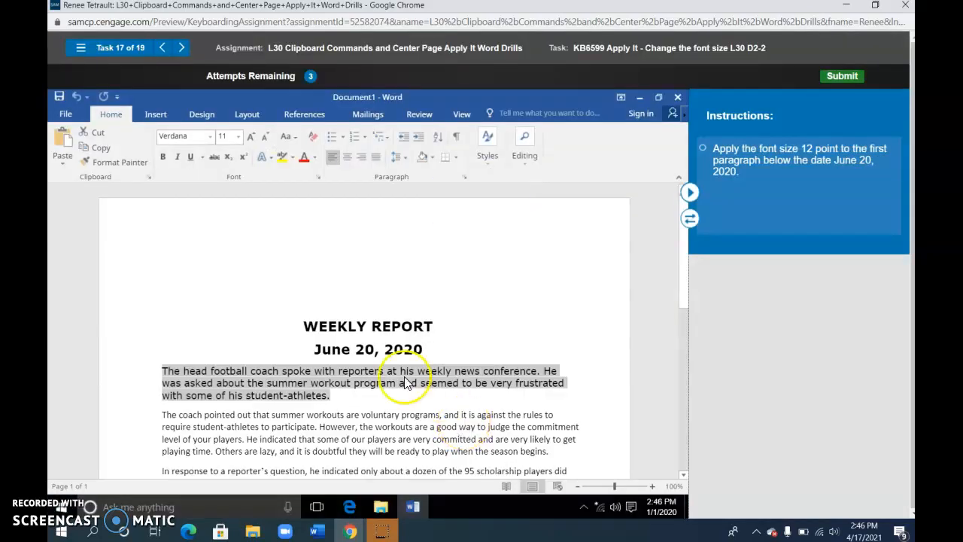
Increase the first paragraph's font size to 12 point and justify the paragraph.
right_click(180, 375)
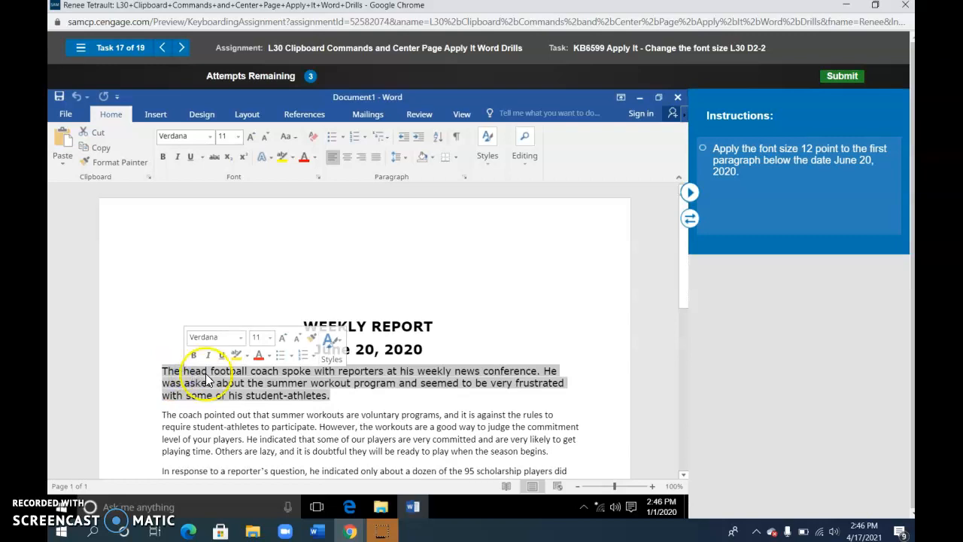
left_click(282, 338)
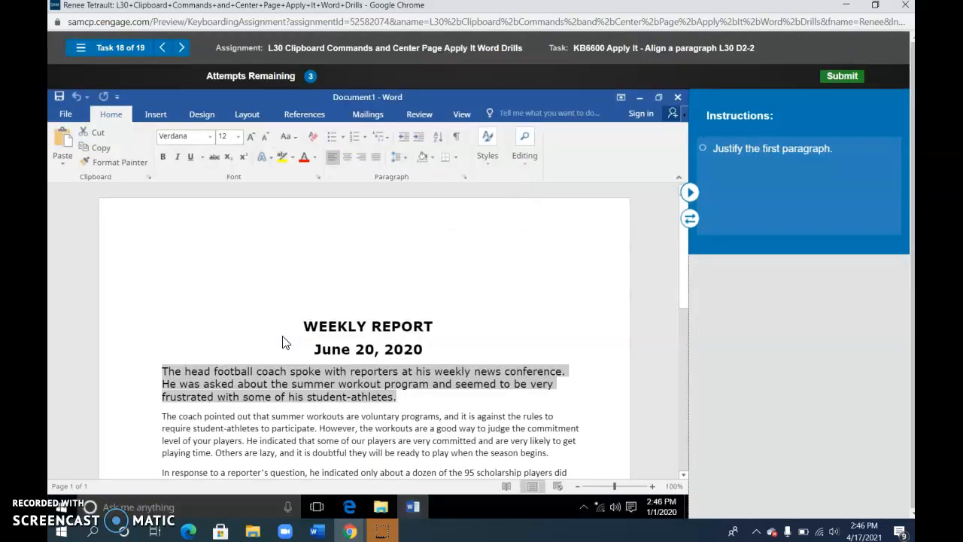
left_click(378, 158)
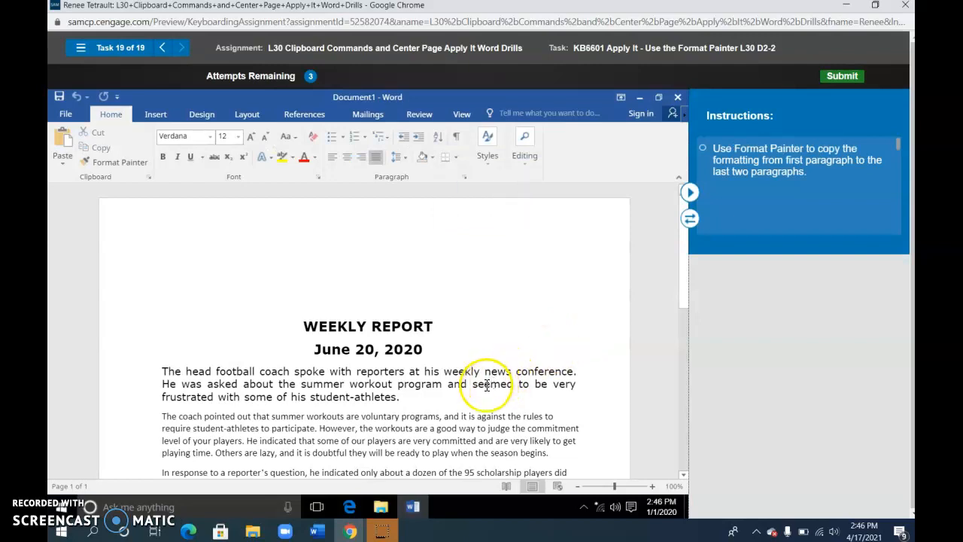
Copy the first paragraph's formatting to the last two paragraphs with the Format Painter.
scroll(399, 385, "down", 3)
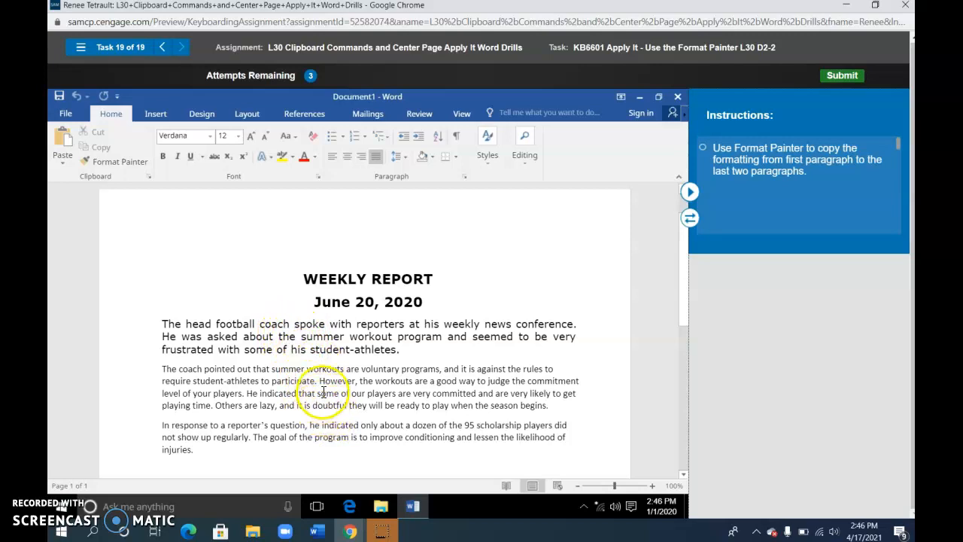
triple_click(313, 338)
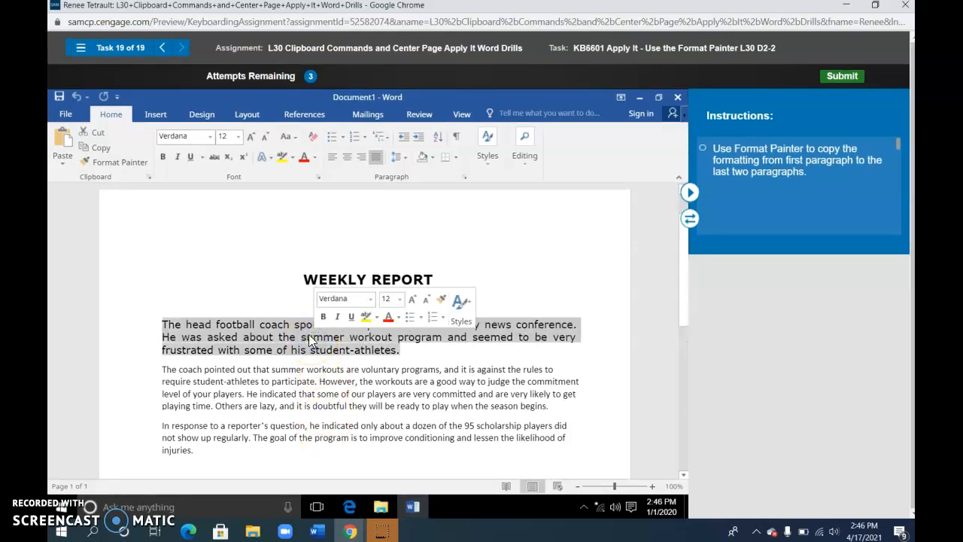
left_click(130, 166)
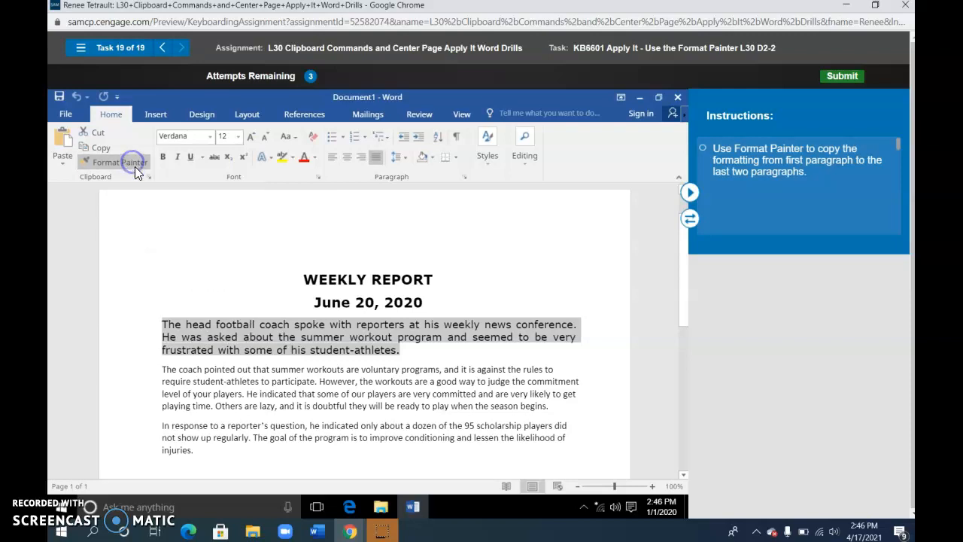
mouse_move(156, 368)
left_mouse_down()
mouse_move(383, 410)
mouse_move(552, 403)
left_mouse_up()
scroll(320, 422, "down", 1)
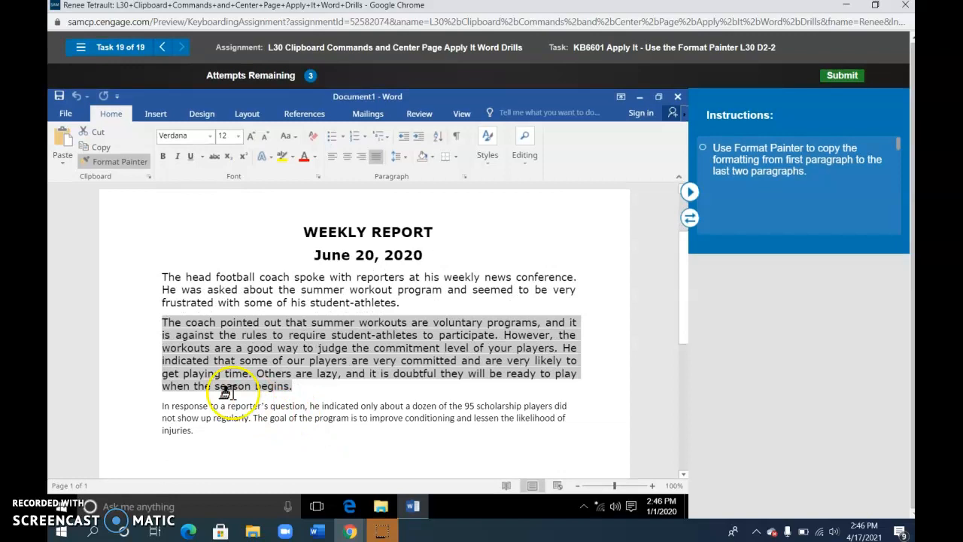
left_click_drag(156, 407, 233, 435)
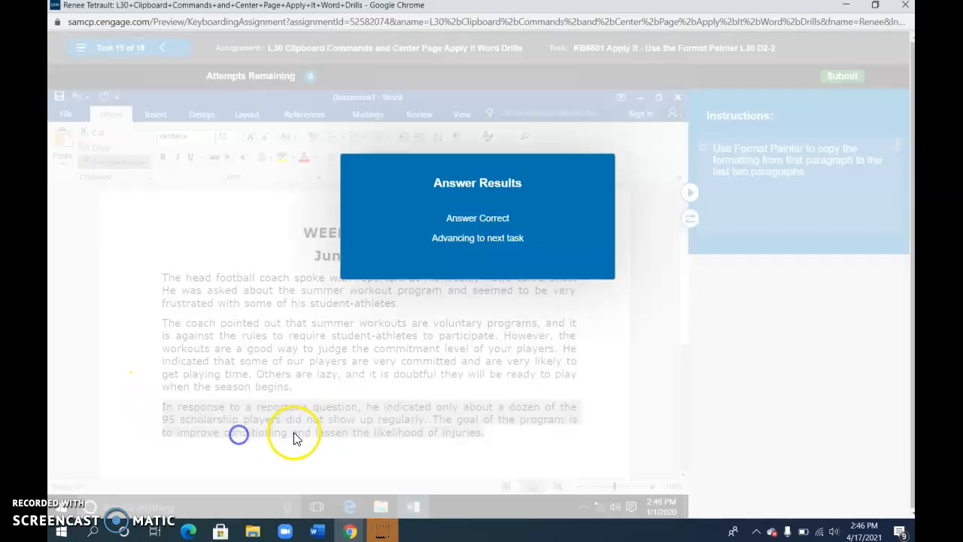